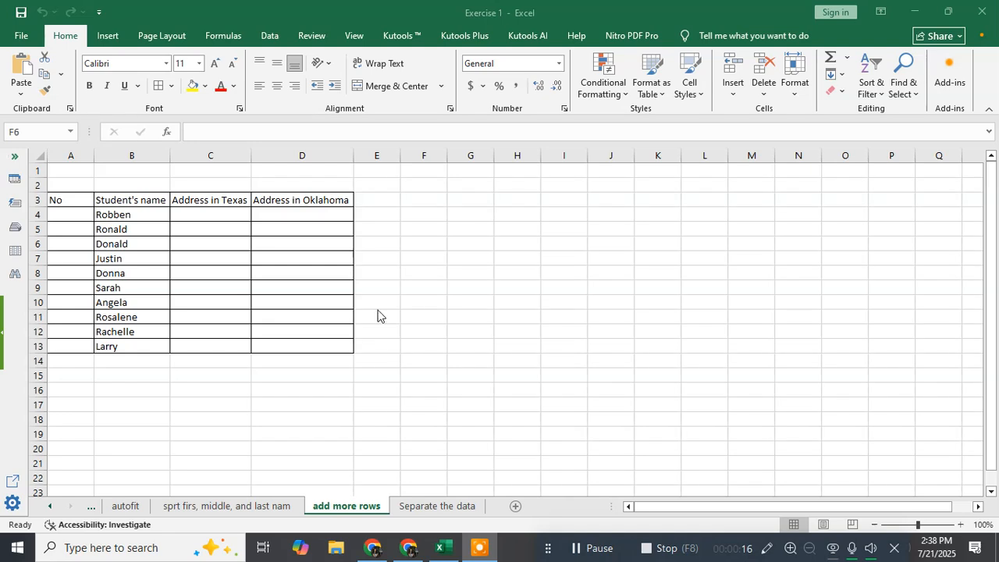
Step: Select the student table and enter No as the header of the first column in cell A3
key(shift+Right)
key(shift+Down)
key(shift+Down)
key(shift+Down)
drag(69, 203, 308, 346)
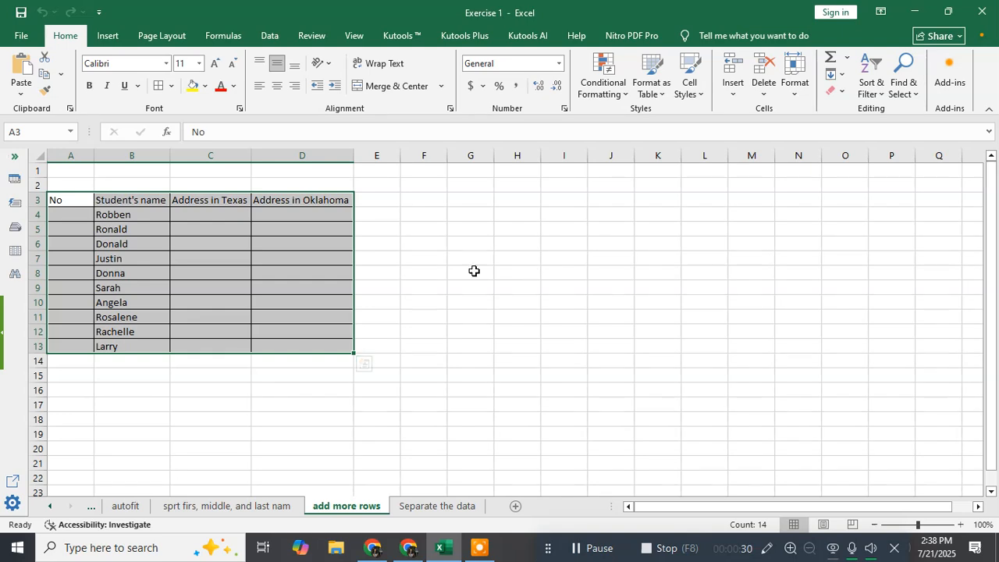
click(424, 243)
click(56, 200)
text(No)
click(323, 336)
click(457, 252)
drag(78, 205, 294, 341)
click(499, 345)
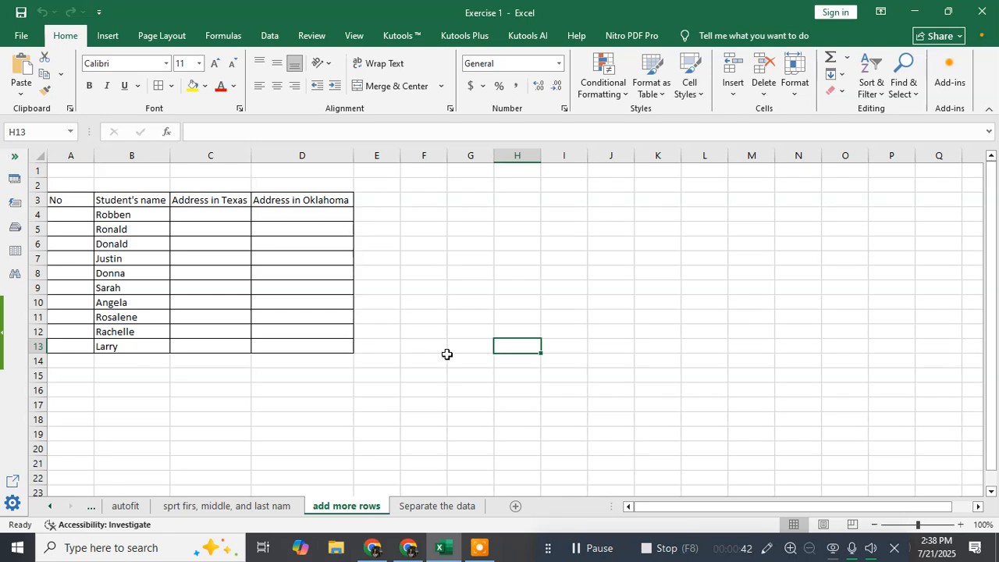
click(440, 306)
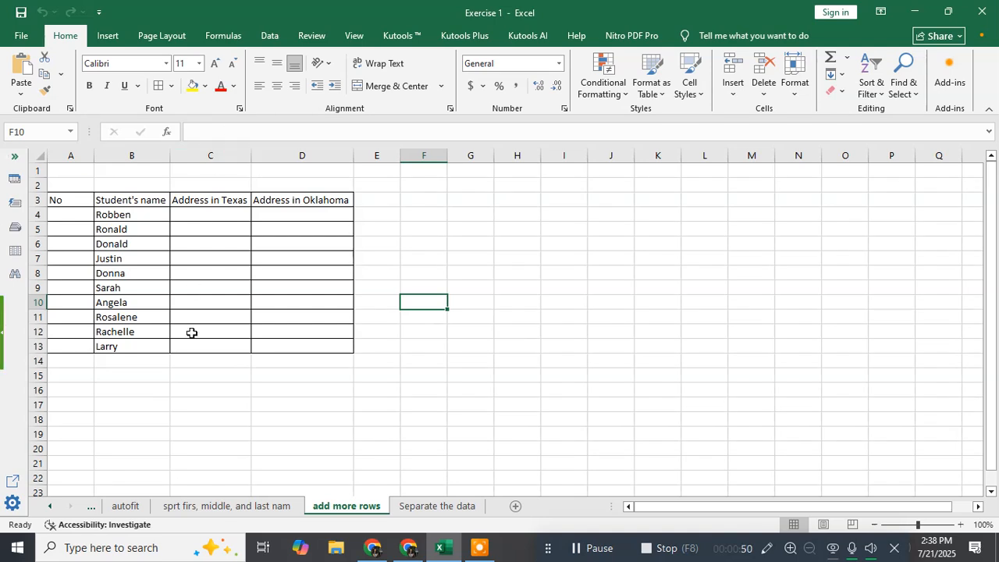
click(181, 156)
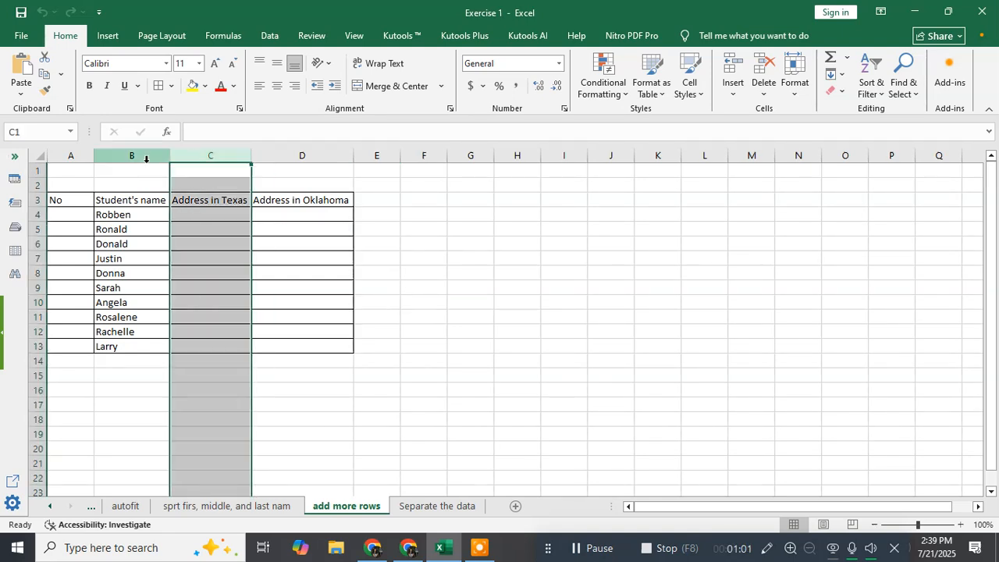
click(141, 159)
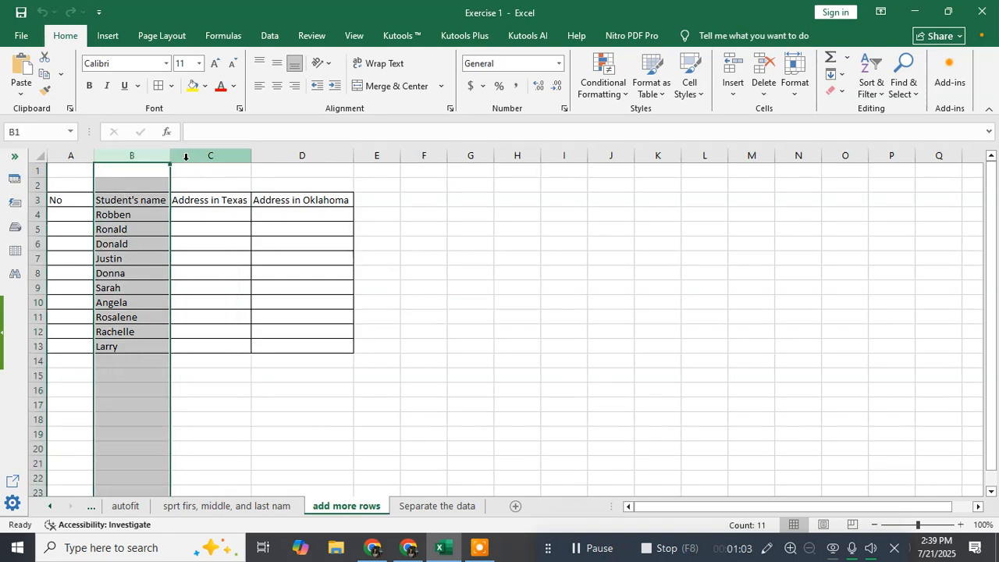
click(185, 157)
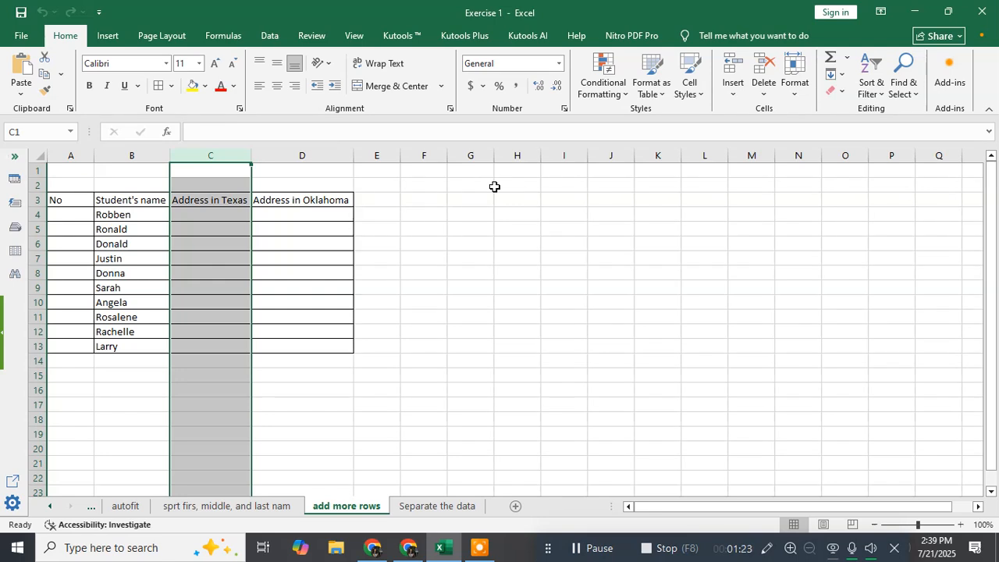
drag(31, 244, 31, 287)
click(409, 319)
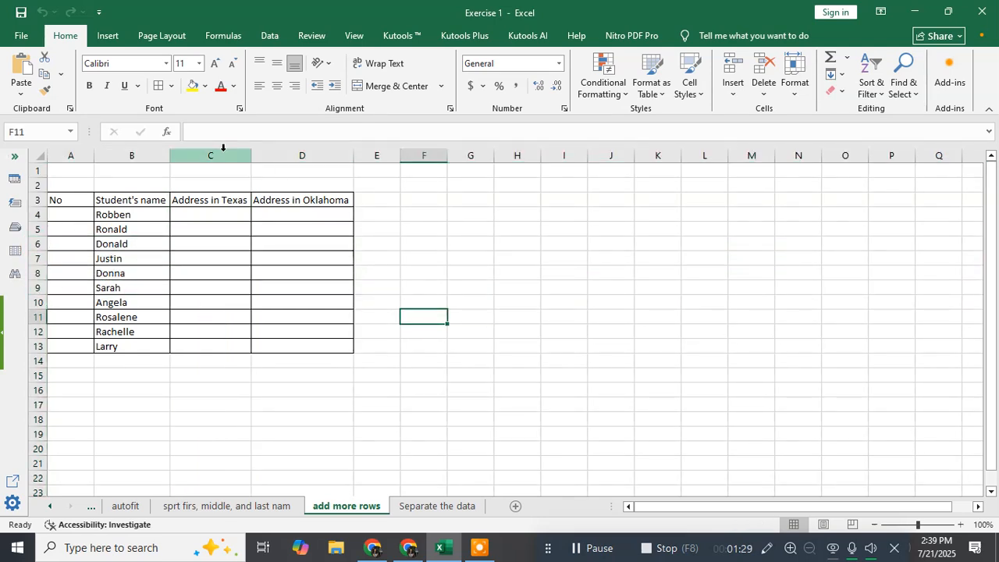
click(314, 414)
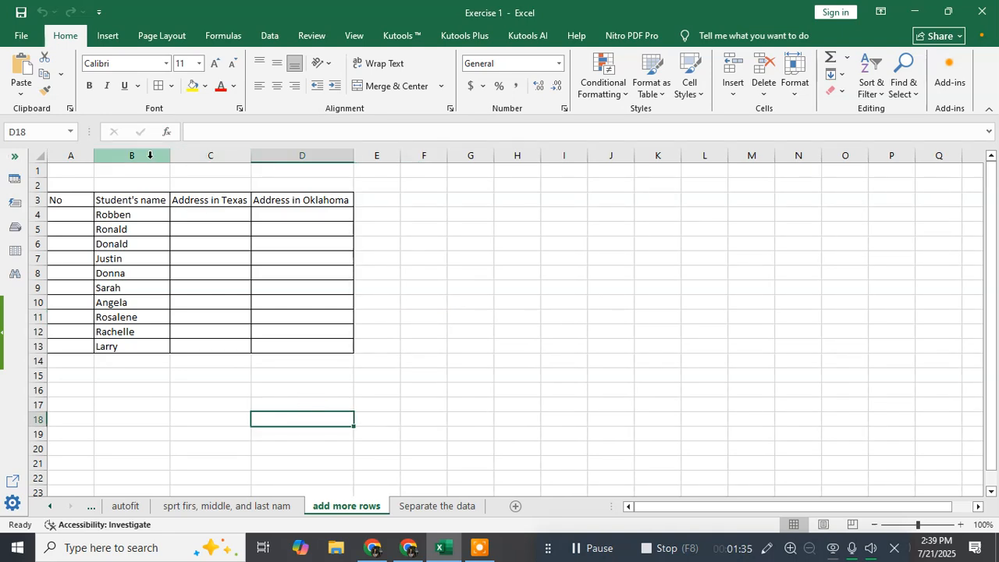
Step: Insert a blank column before the Address in Texas column and undo the insertion
click(188, 156)
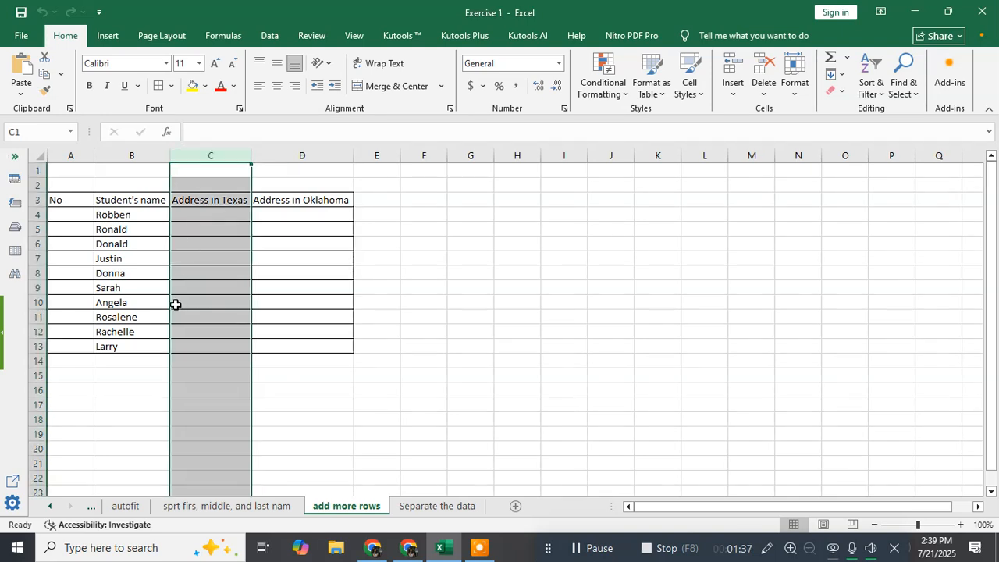
click(151, 153)
click(200, 153)
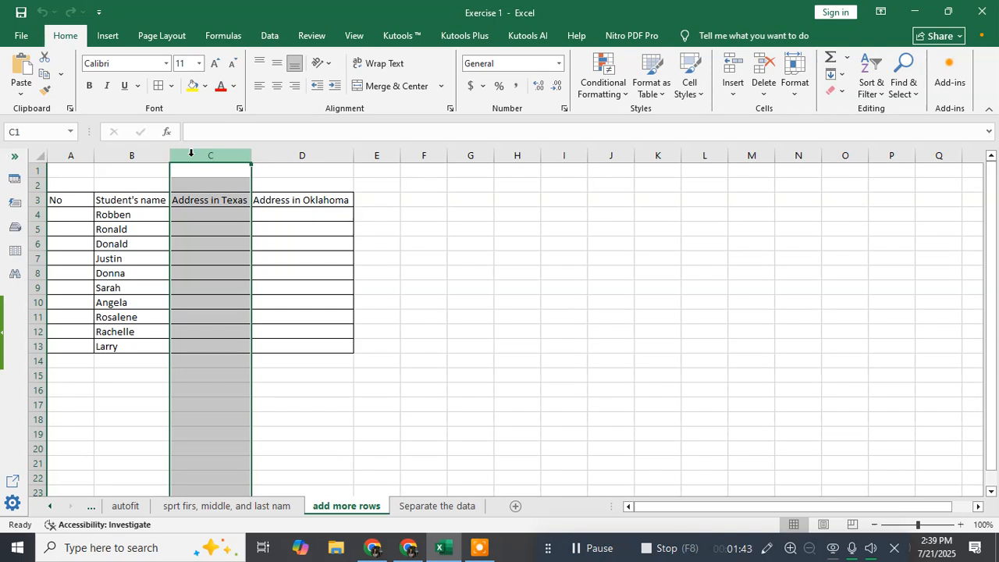
right_click(191, 153)
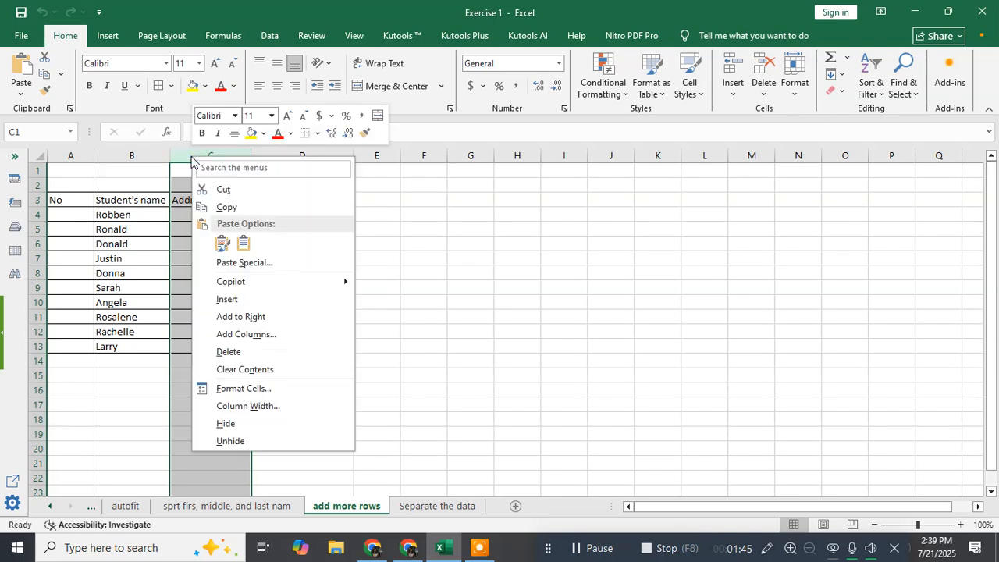
click(239, 304)
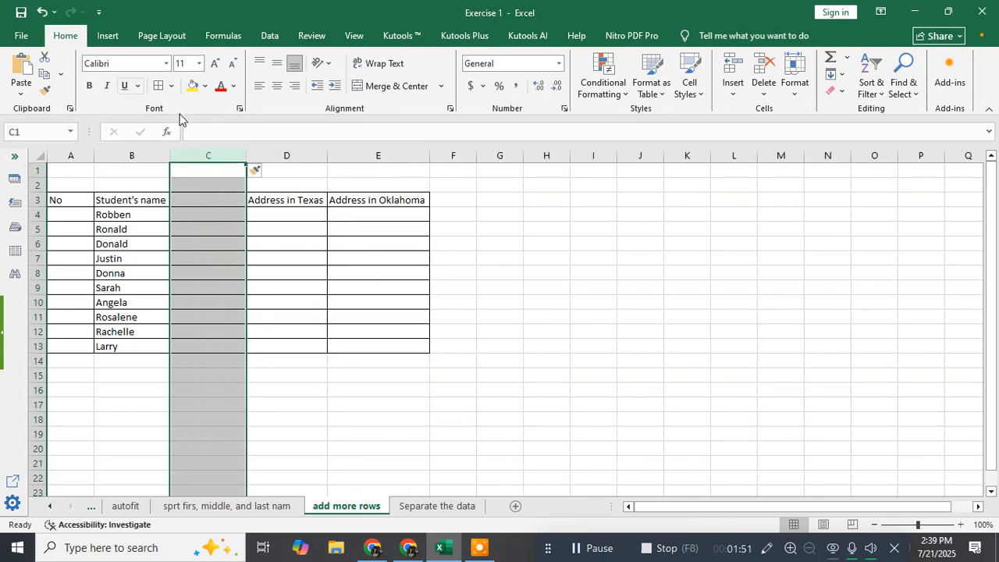
key(ctrl+z)
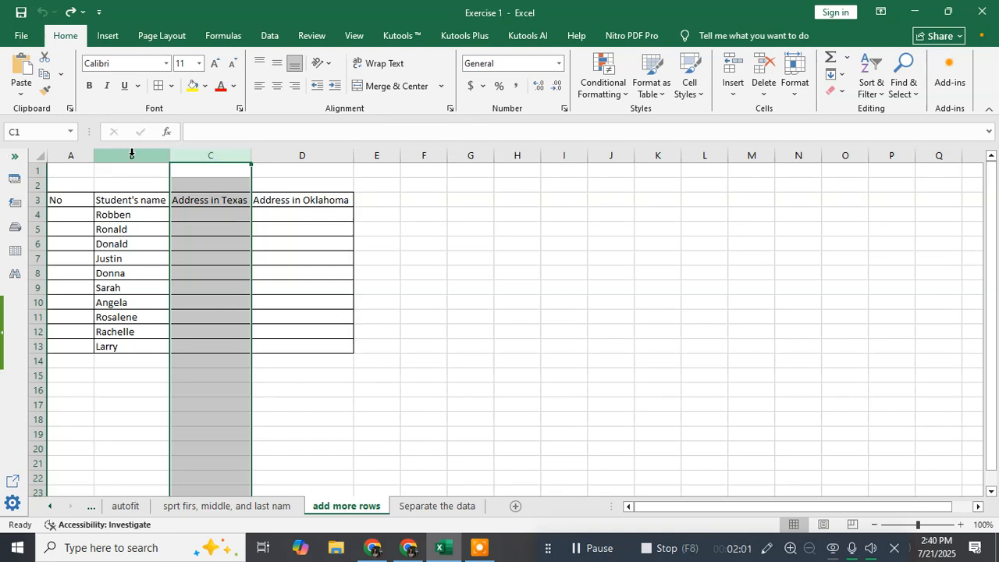
Step: Add 5 columns to the right of the Student's name column
click(159, 150)
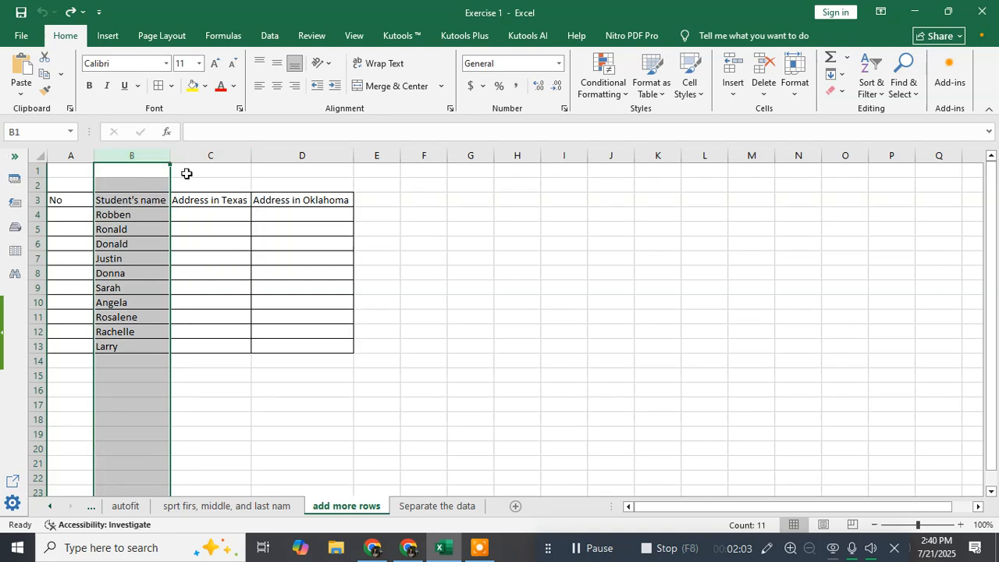
right_click(150, 151)
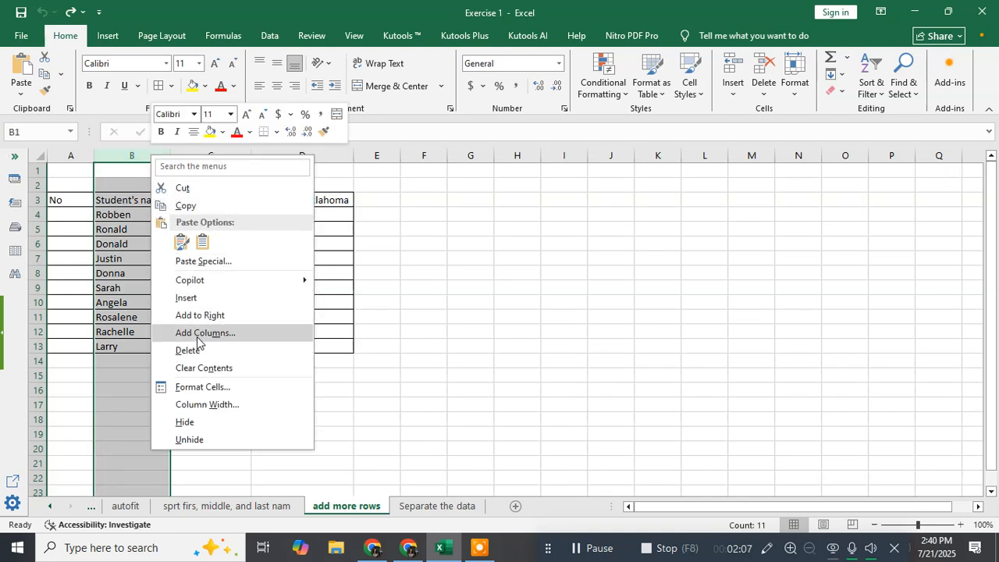
click(197, 335)
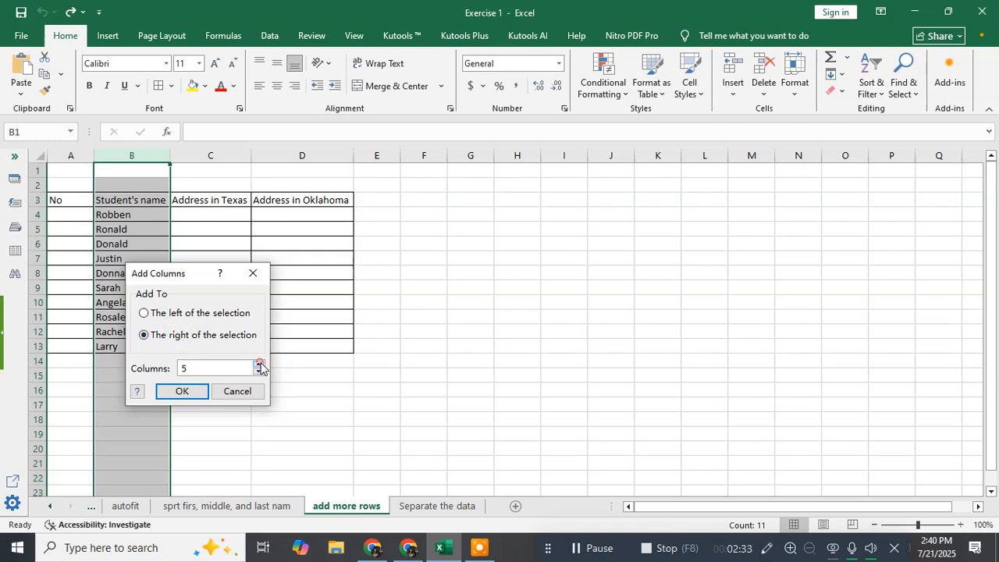
click(179, 393)
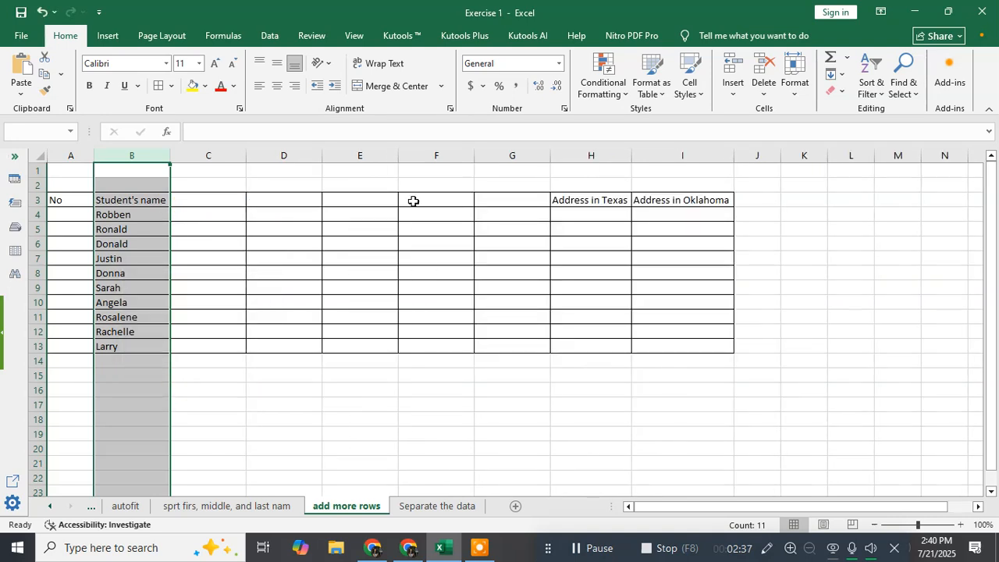
Step: Review the new blank columns between Student's name and the address columns
click(216, 155)
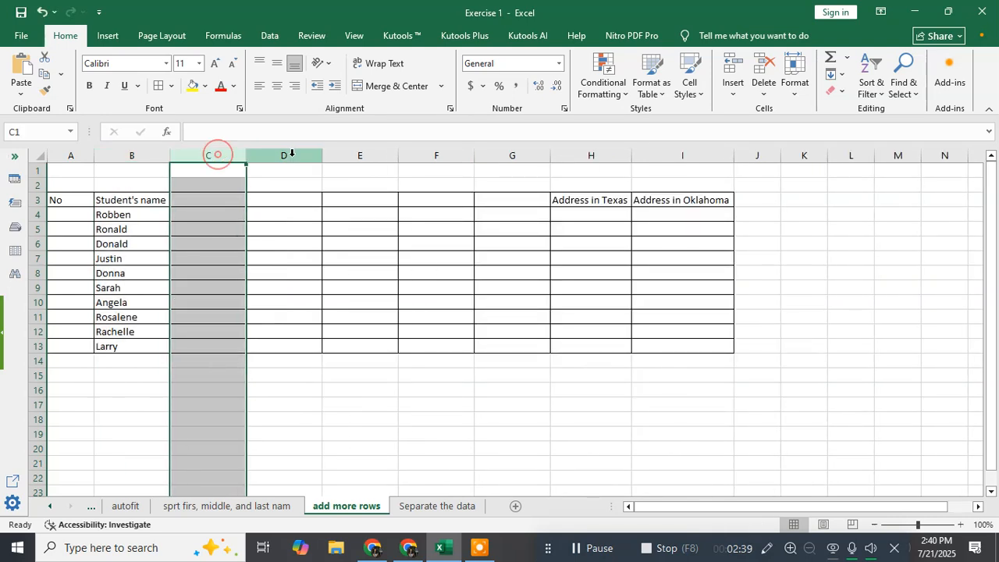
click(303, 157)
click(356, 156)
click(439, 155)
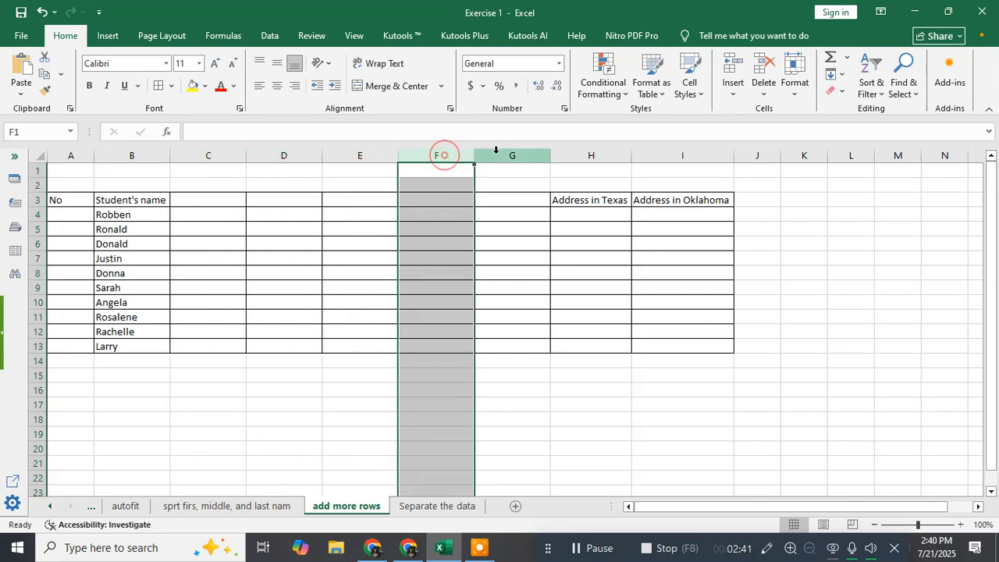
click(502, 154)
click(125, 155)
click(236, 404)
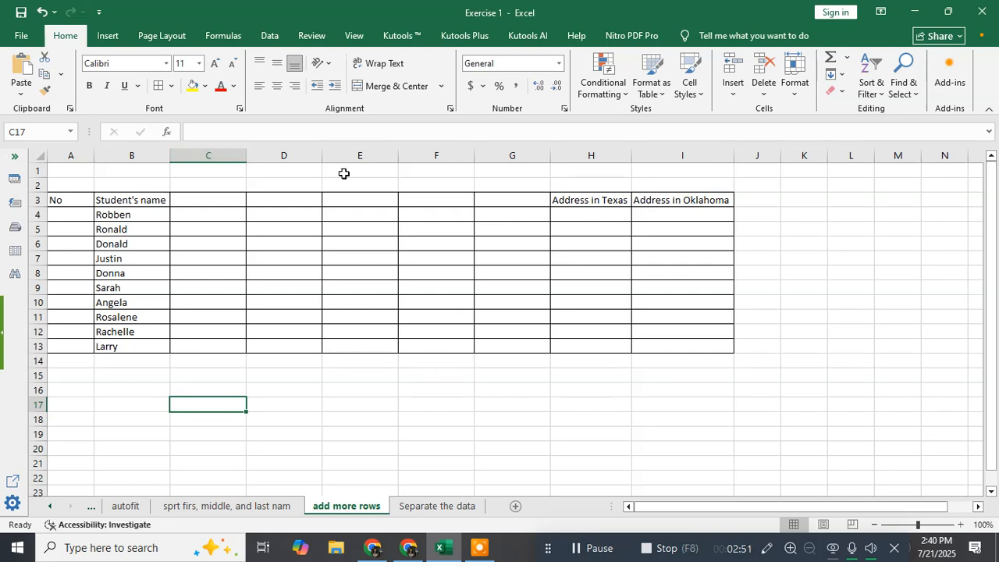
click(593, 154)
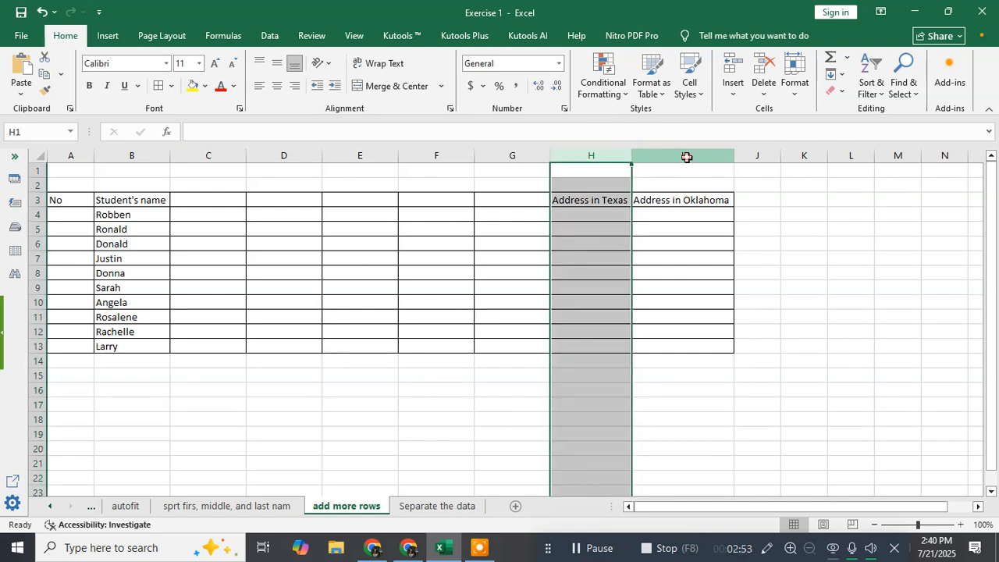
click(685, 155)
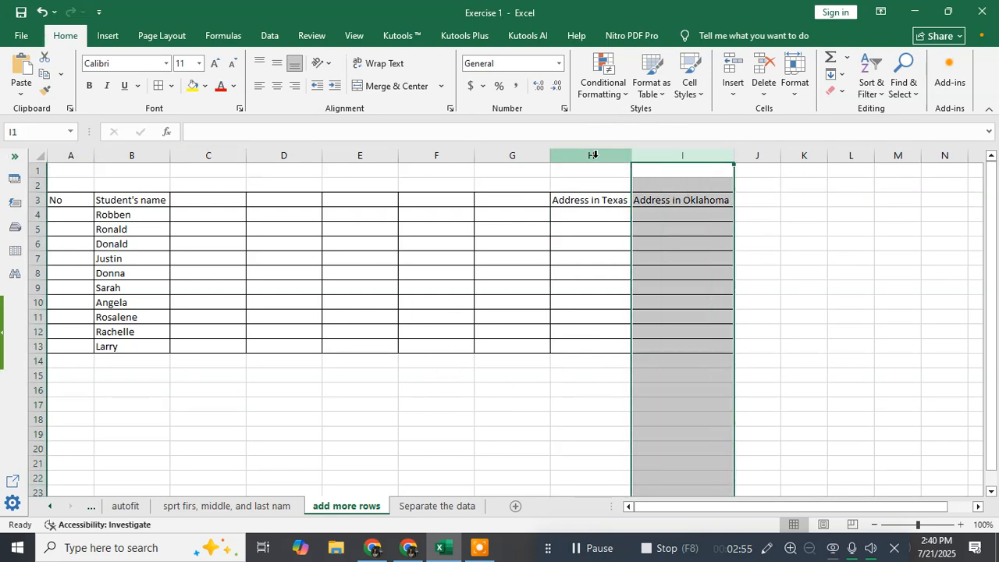
click(877, 314)
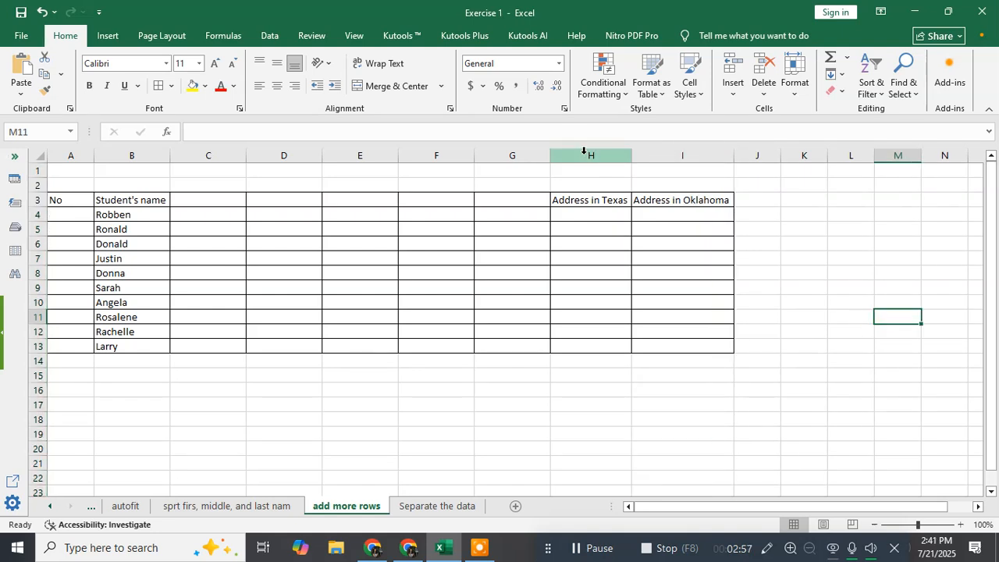
click(583, 154)
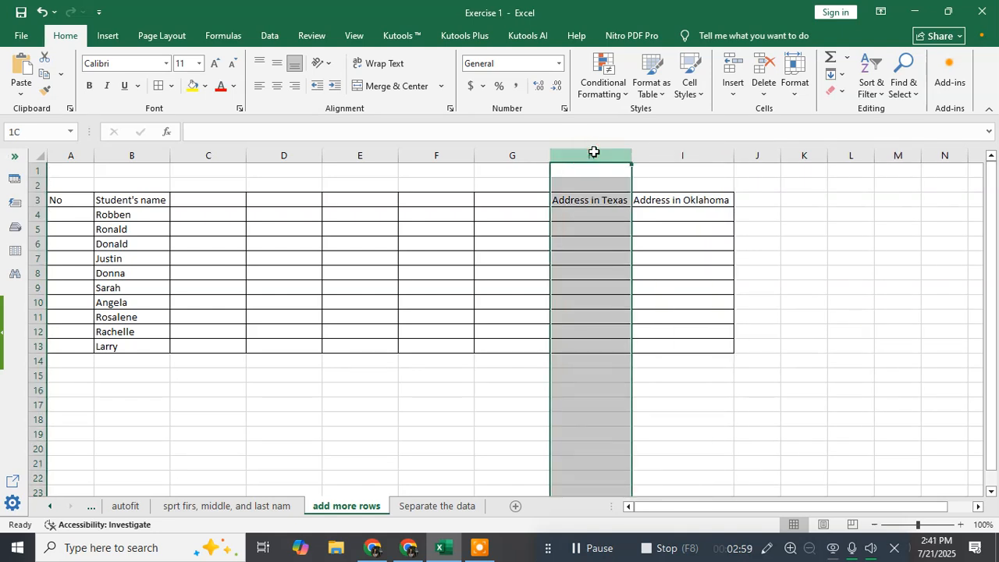
Step: Insert two blank columns before the Address in Texas and Address in Oklahoma columns
drag(593, 152, 650, 154)
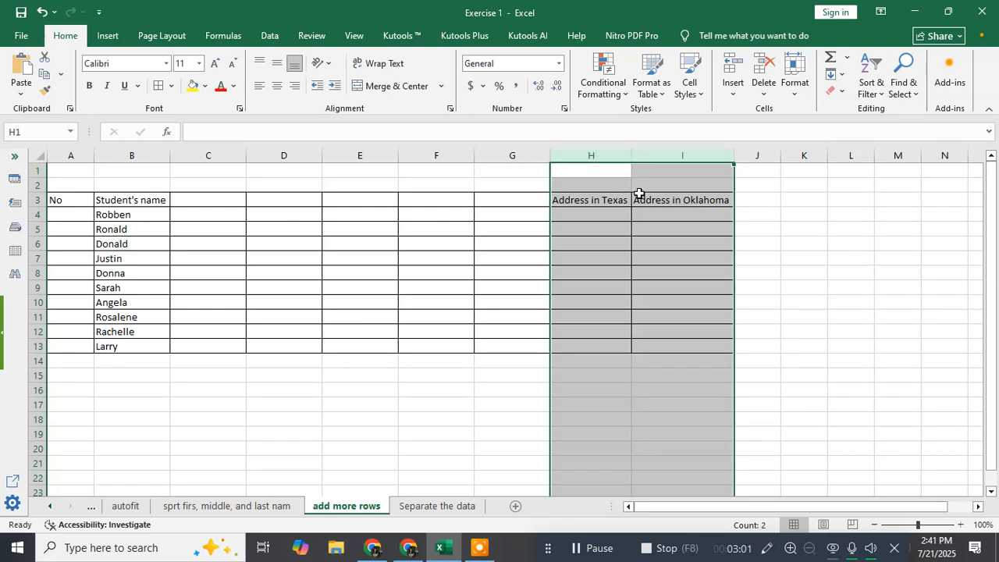
right_click(604, 155)
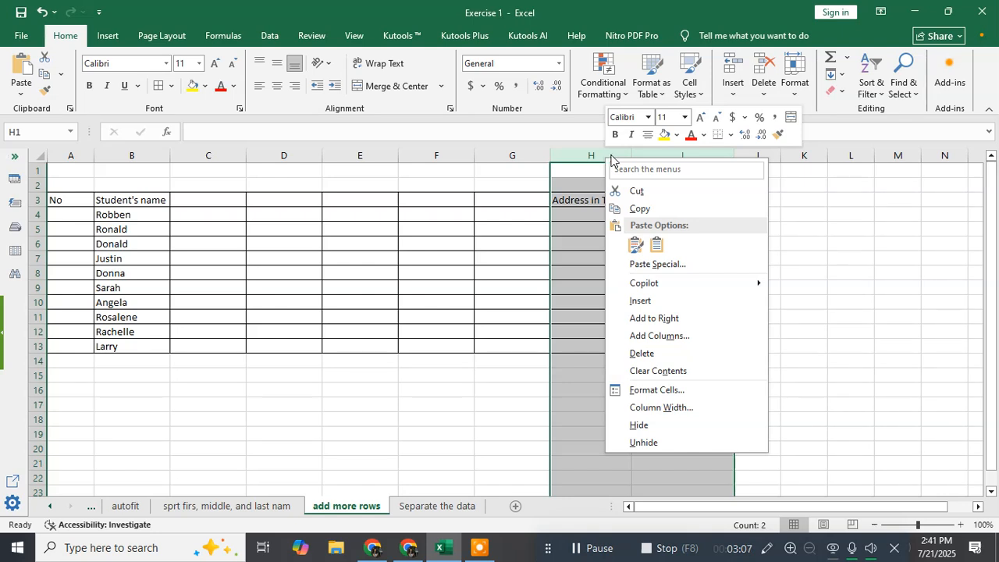
click(654, 300)
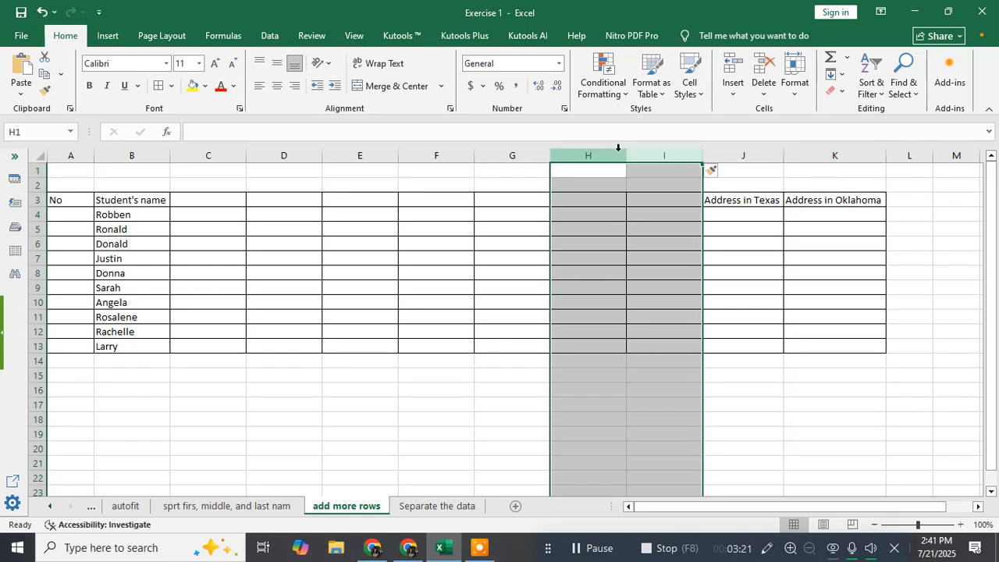
click(72, 378)
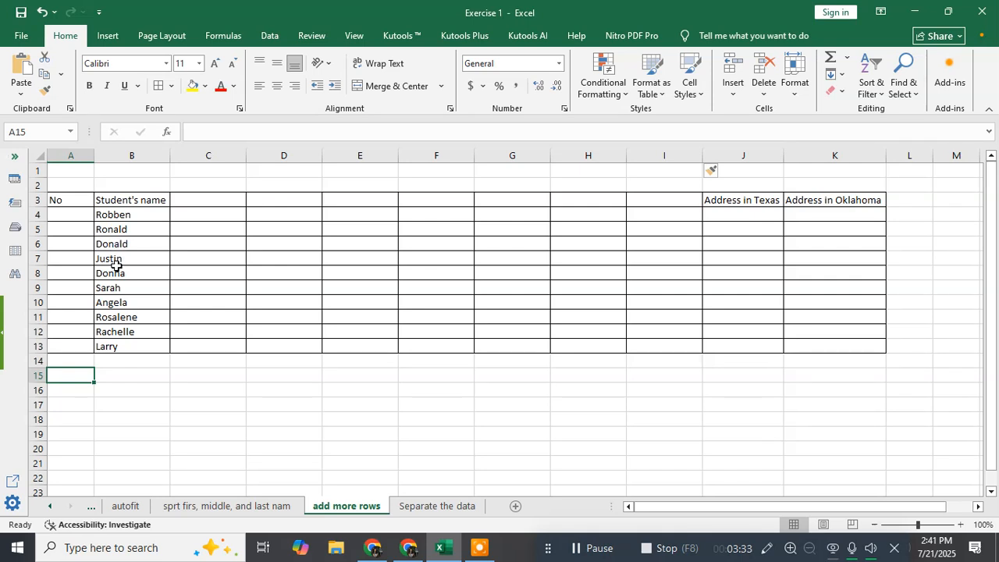
Step: Add 5 rows below Donald's row 6
click(35, 244)
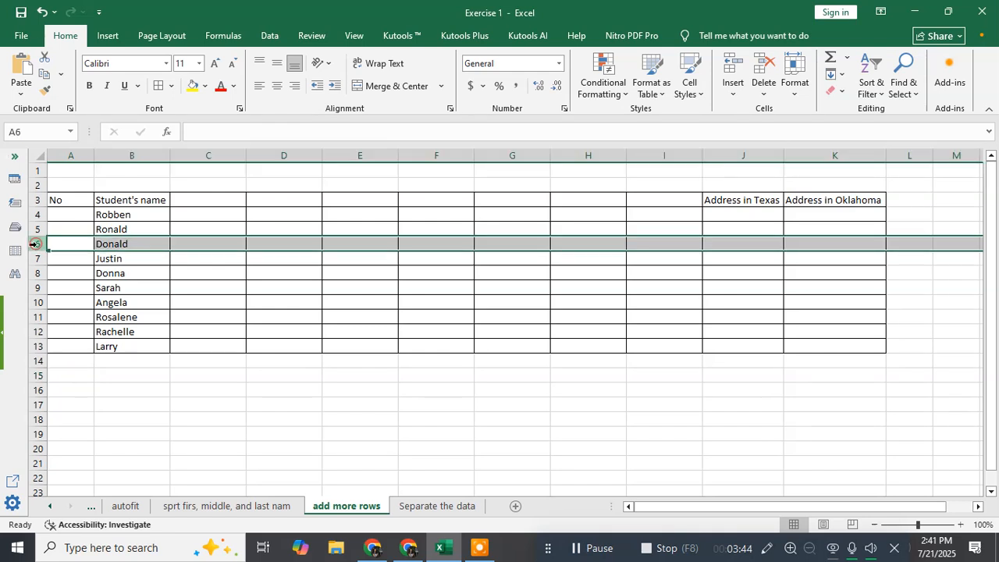
right_click(35, 243)
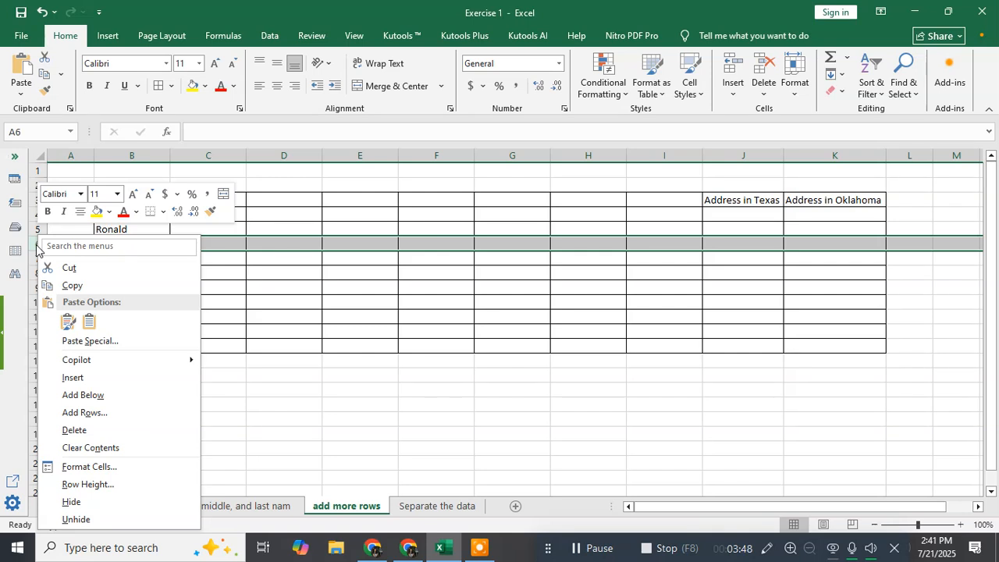
click(95, 419)
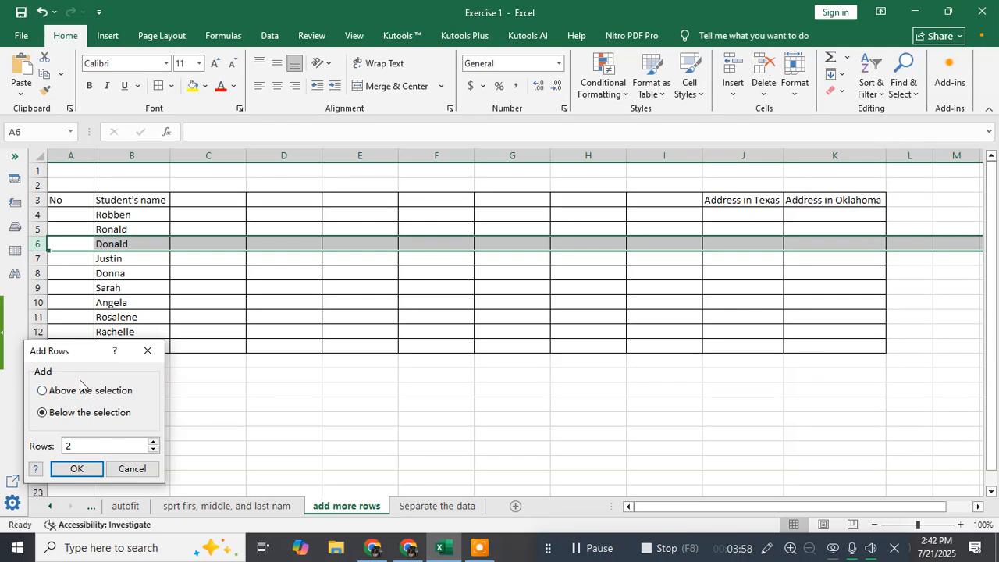
drag(59, 354, 97, 294)
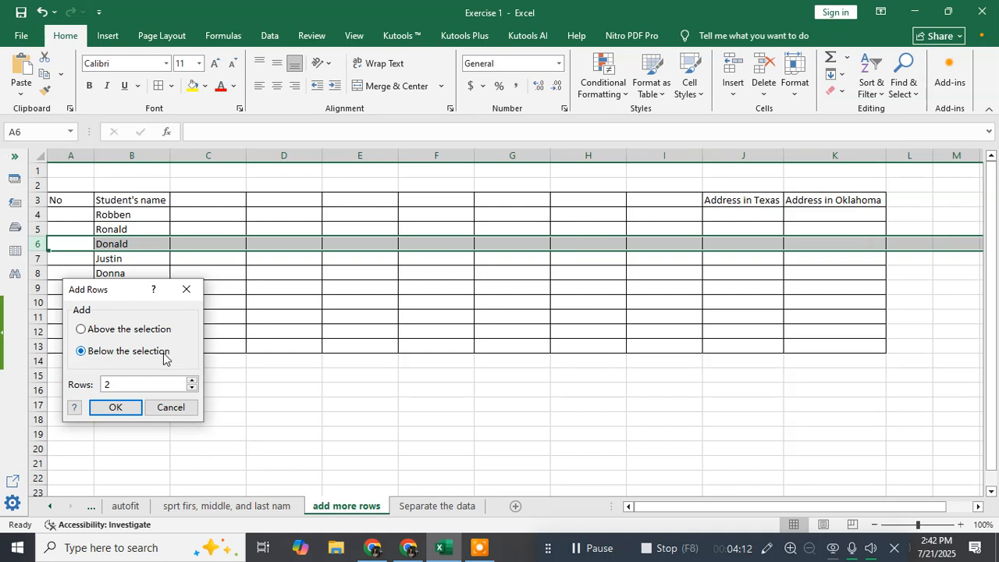
click(191, 380)
click(192, 380)
click(191, 380)
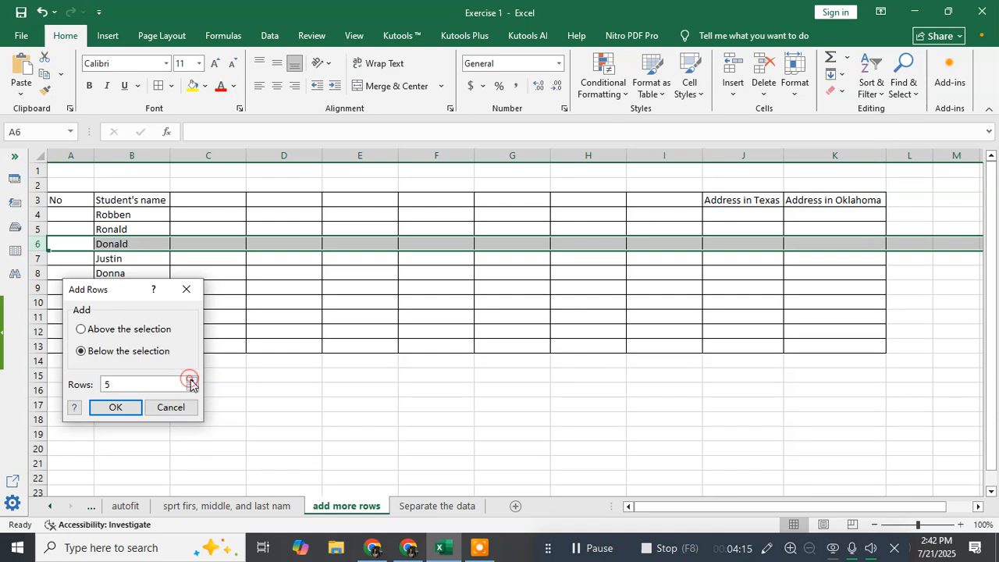
click(116, 409)
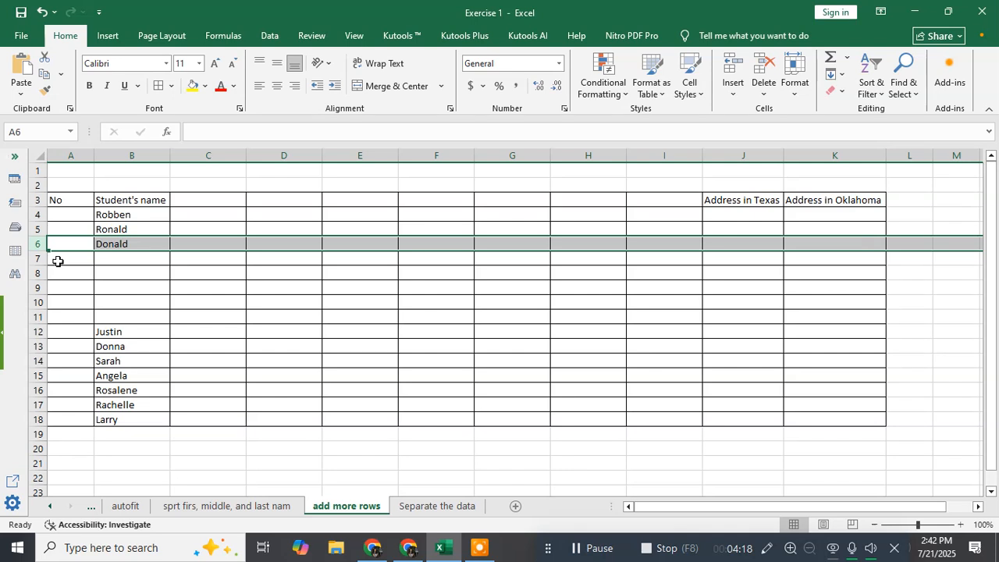
drag(60, 259, 65, 301)
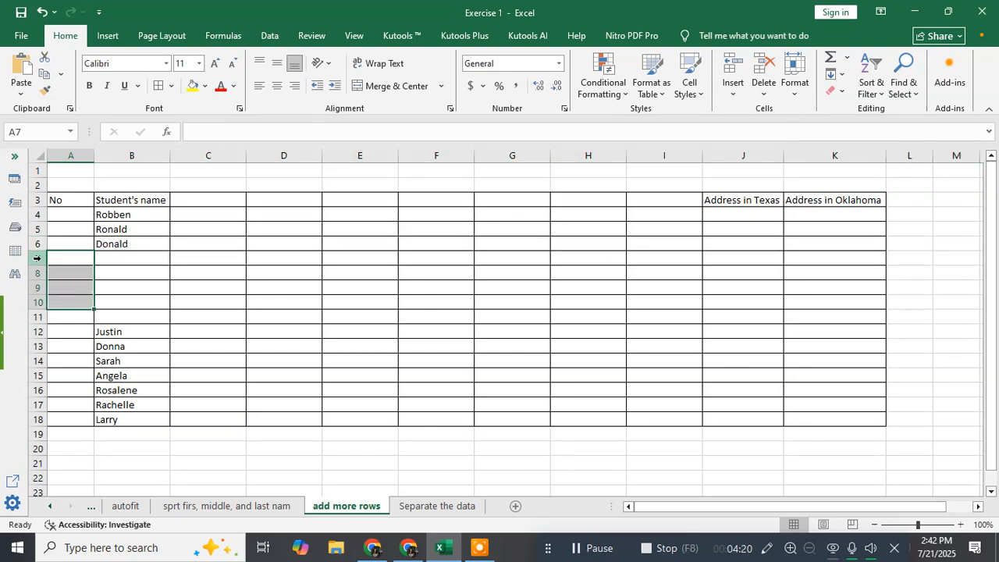
Step: Select the five new blank rows 7 to 11 to review them
drag(35, 258, 35, 316)
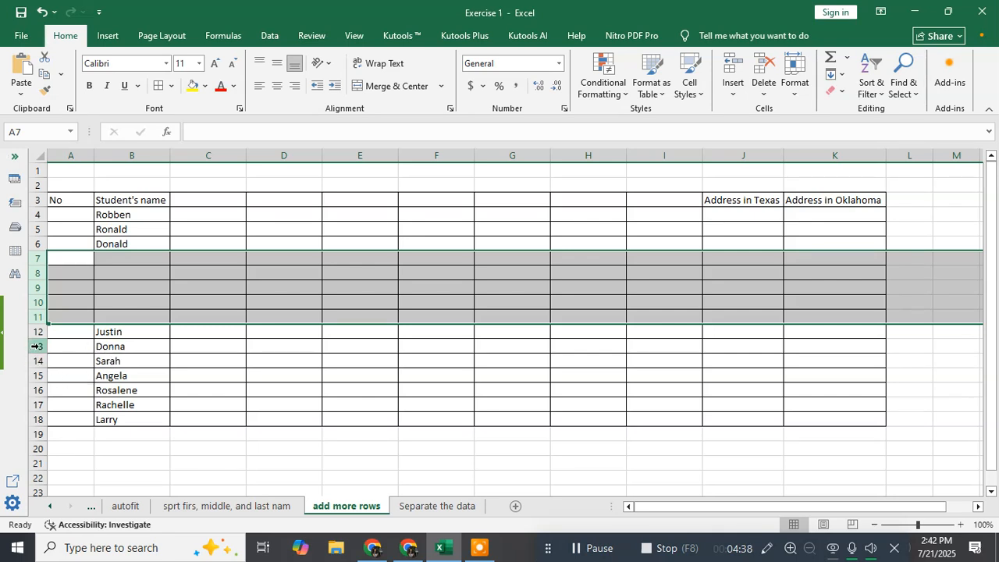
drag(35, 345, 35, 358)
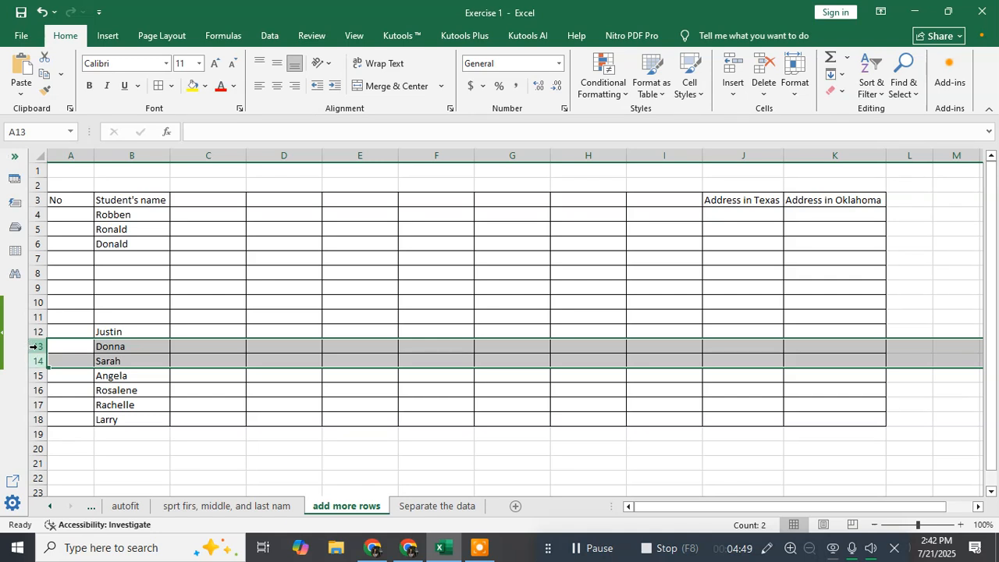
right_click(35, 346)
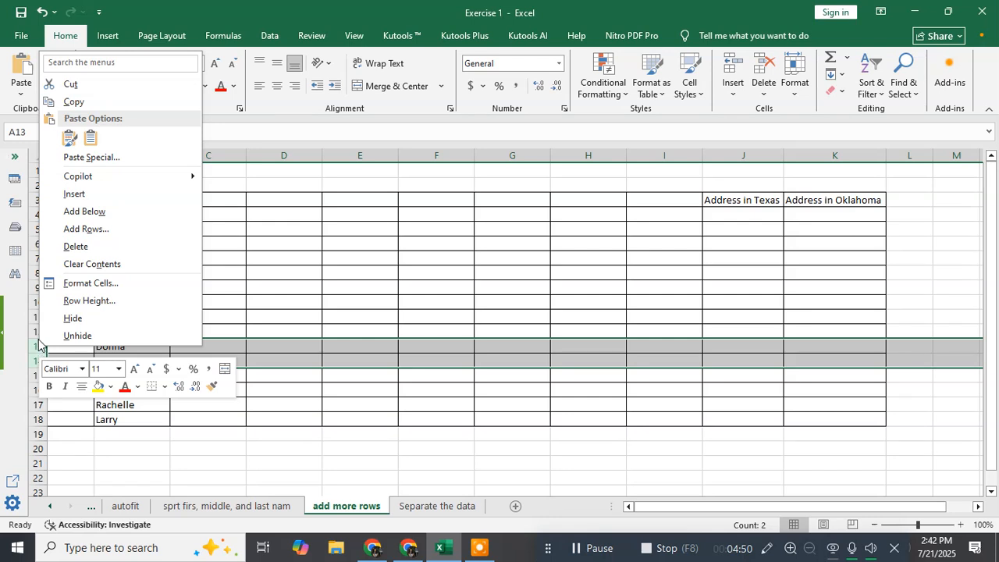
click(86, 229)
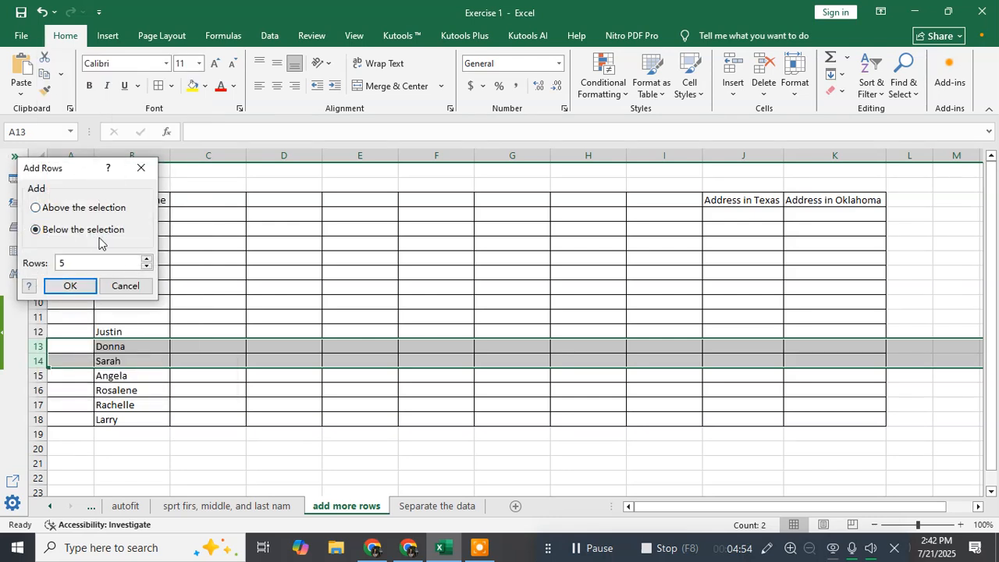
click(139, 169)
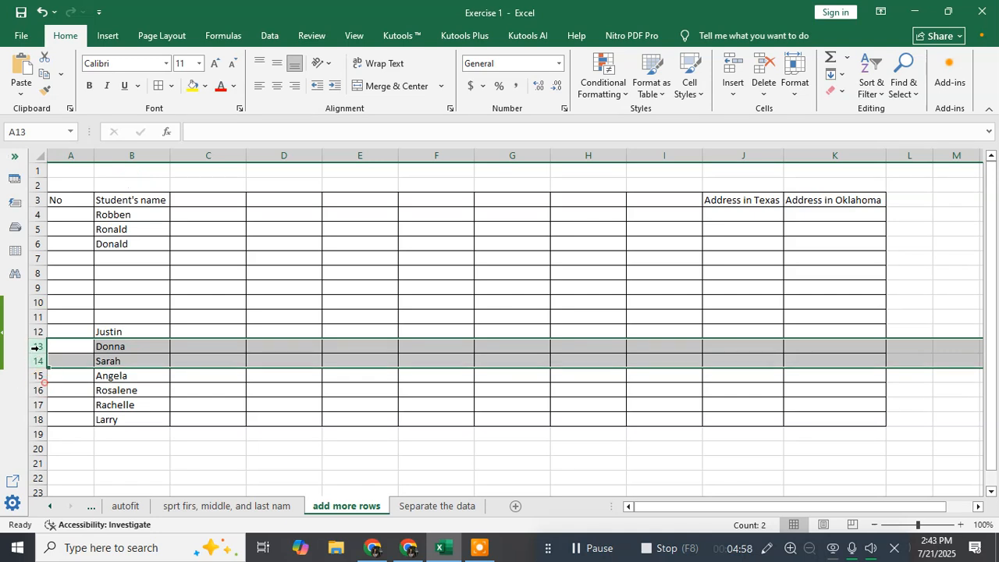
click(39, 345)
click(46, 375)
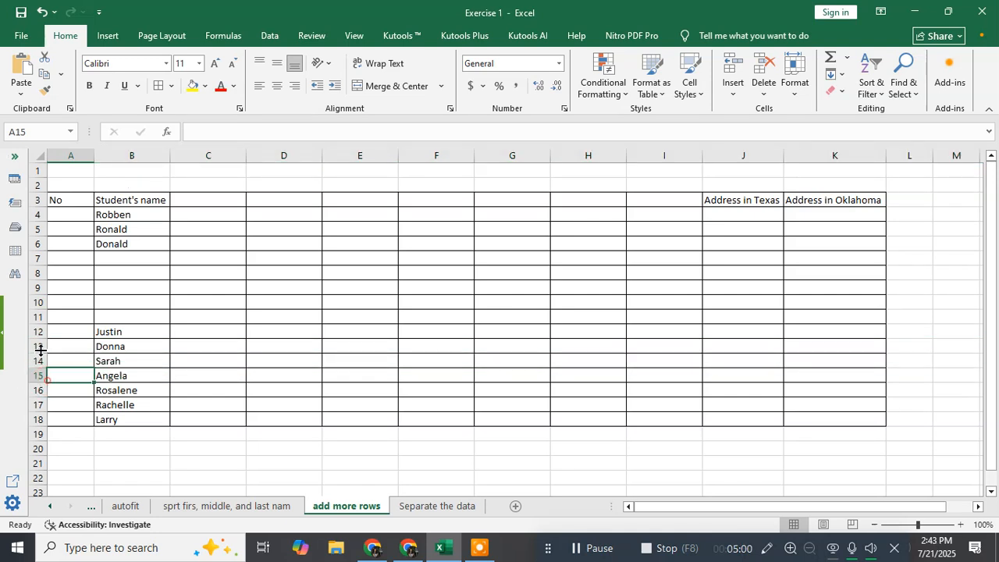
Step: Insert two blank rows above Donna's and Sarah's rows 13 and 14, then select the shifted rows
drag(33, 345, 33, 360)
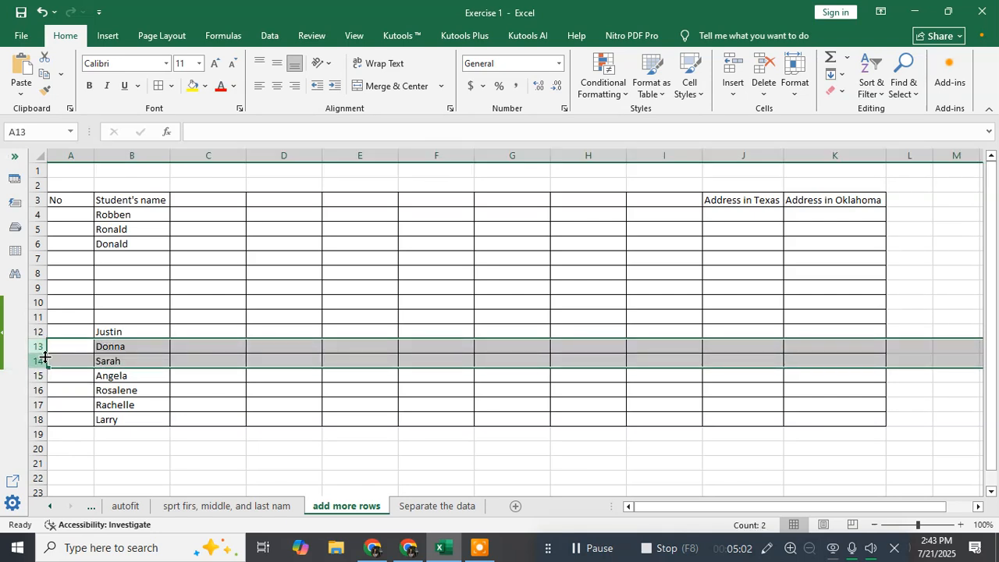
right_click(34, 345)
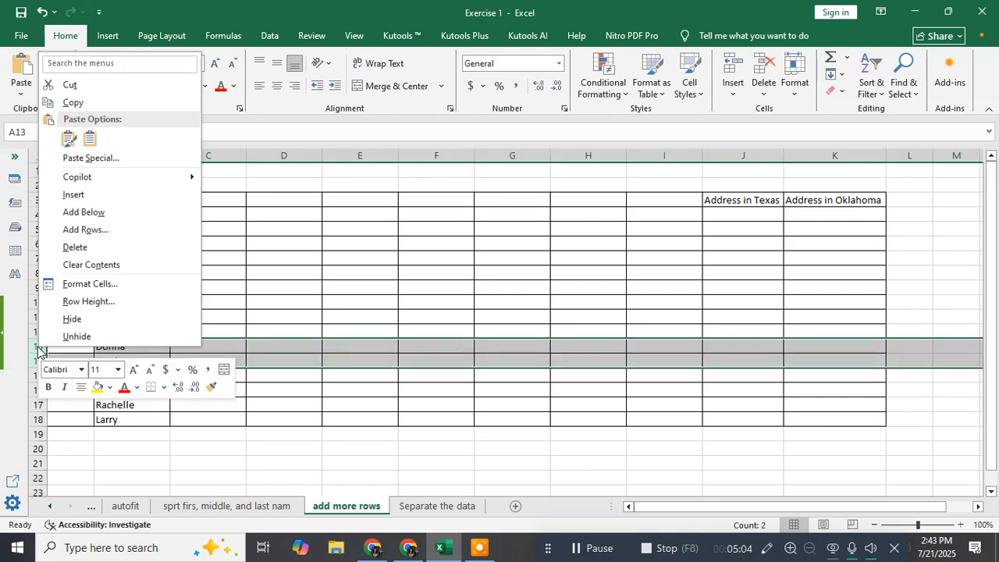
click(76, 194)
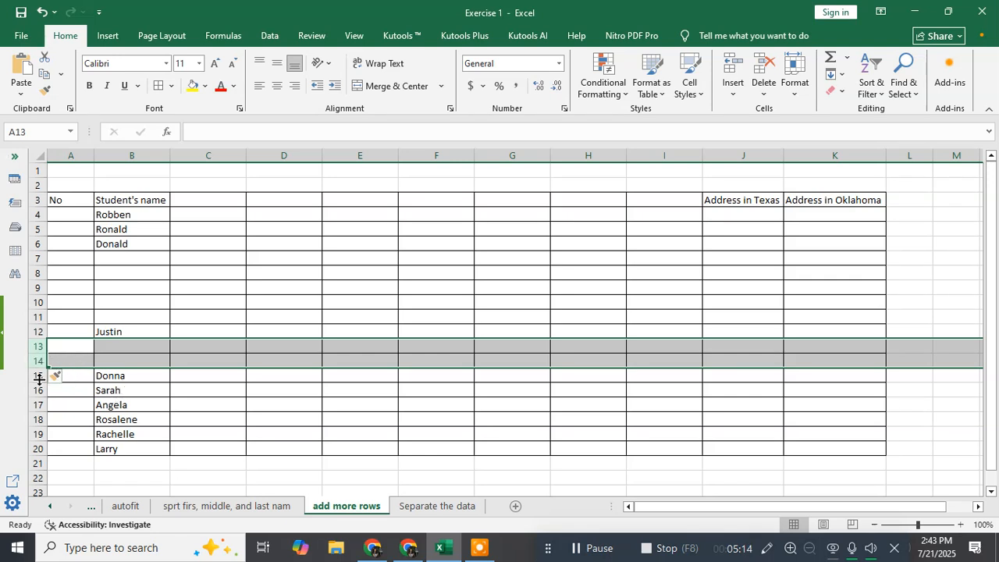
drag(31, 375, 35, 392)
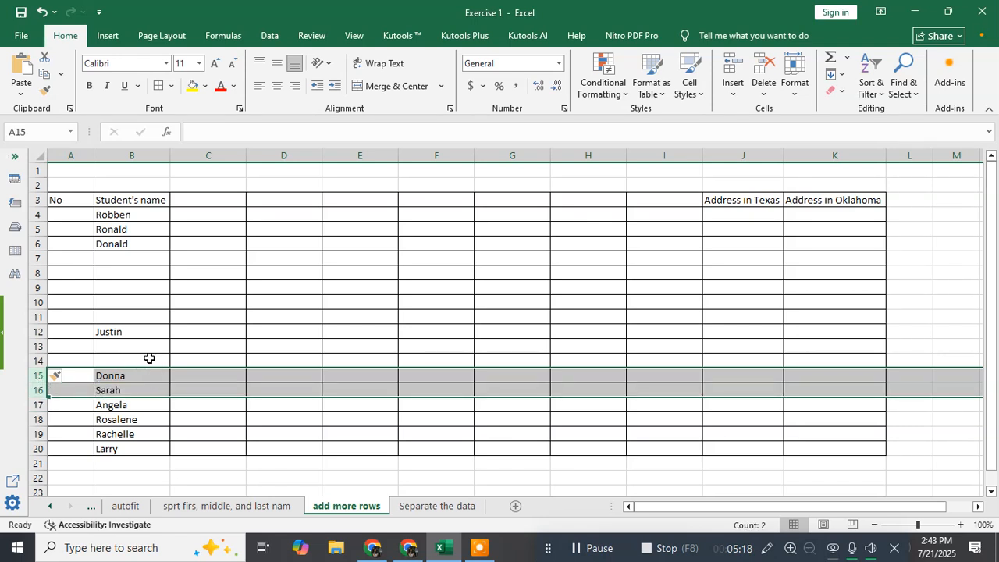